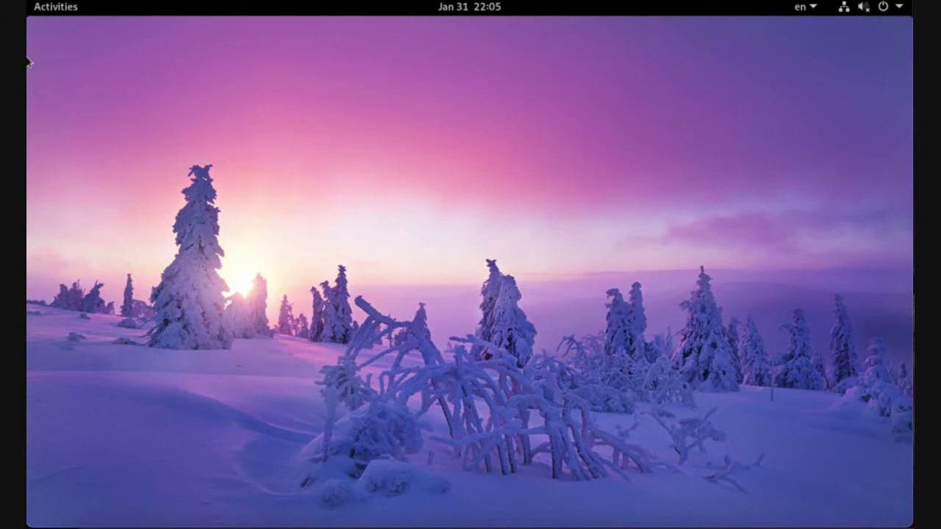
# Step: Open the GNOME Activities overview from the top bar
pyautogui.click(42, 13)
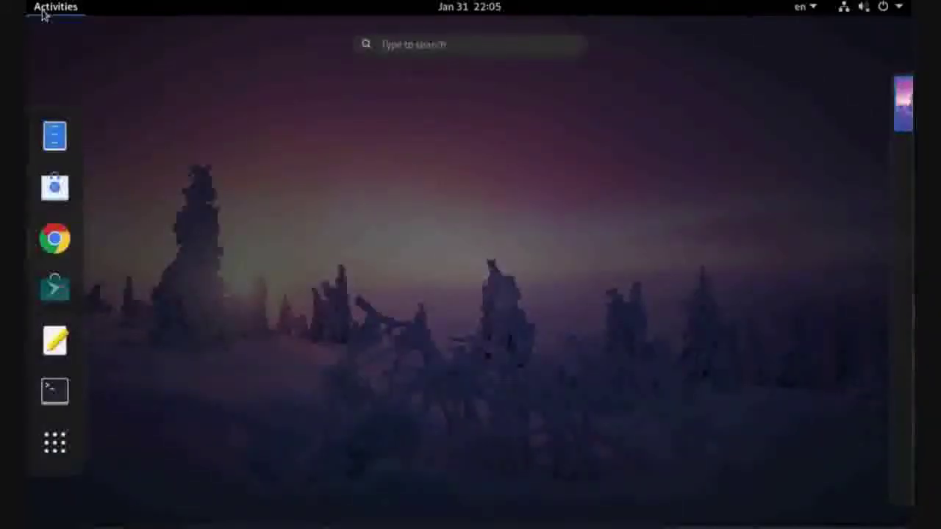
# Step: Launch the software store and search it for 'simple screen recorder'
pyautogui.click(55, 287)
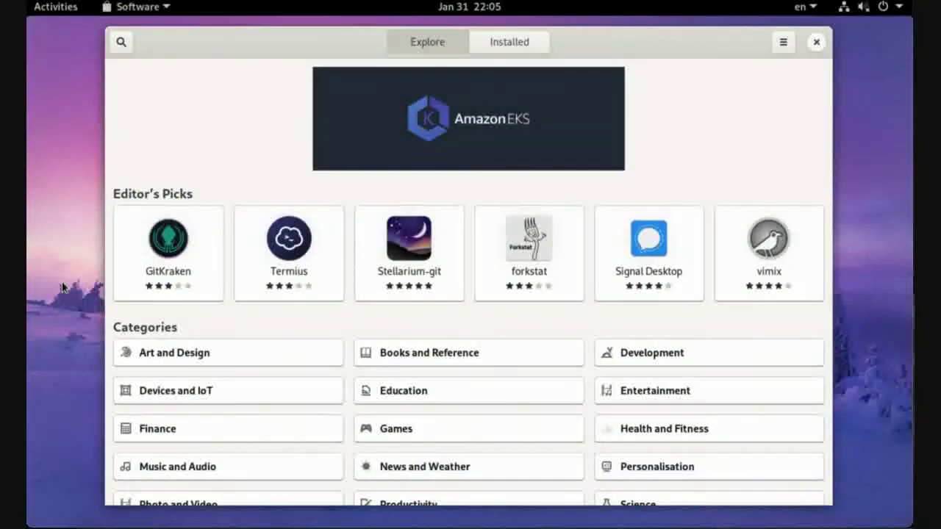
pyautogui.write('simo')
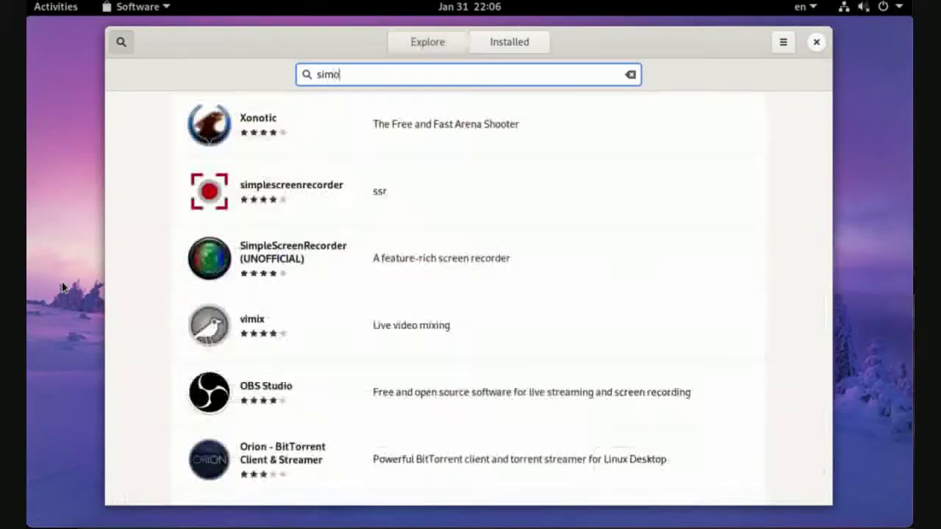
pyautogui.press('BackSpace')
pyautogui.write('p')
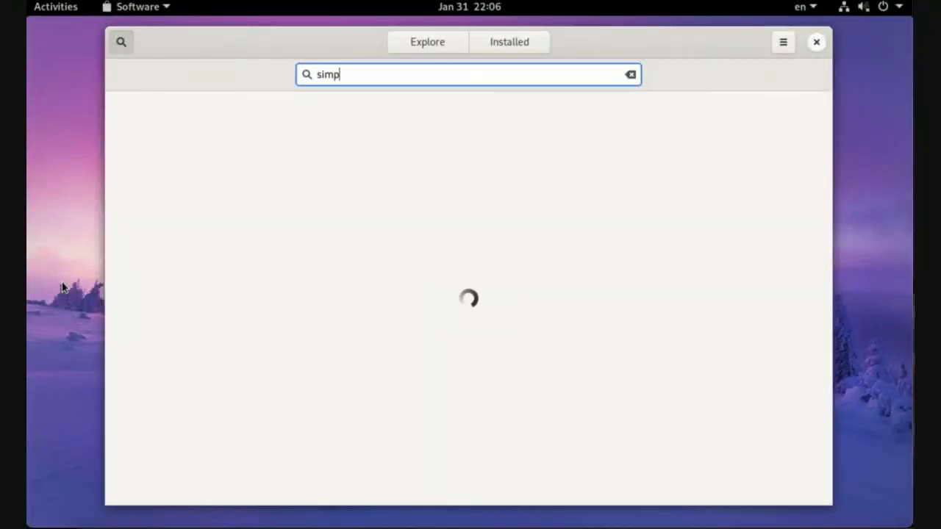
pyautogui.write('le screen')
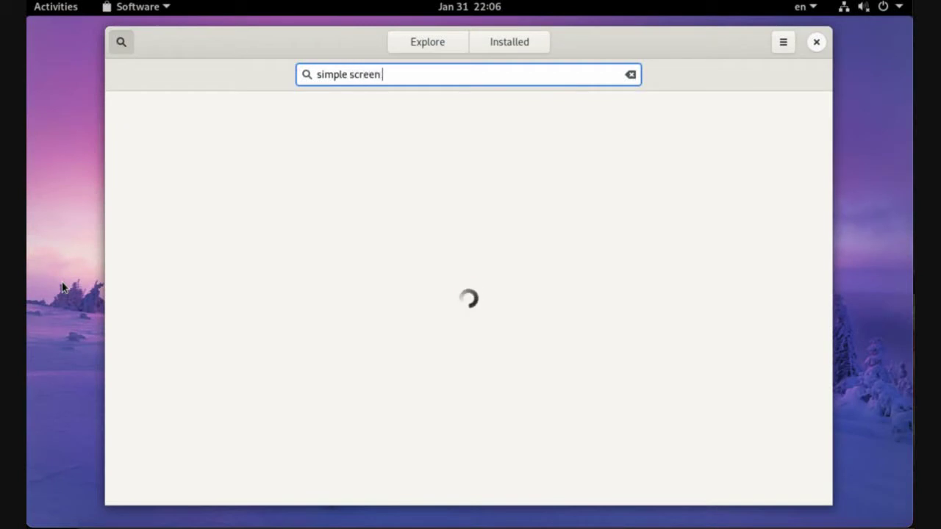
pyautogui.write(' reco')
pyautogui.write('rsd')
pyautogui.press('BackSpace')
pyautogui.press('BackSpace')
pyautogui.press('BackSpace')
pyautogui.write('rder')
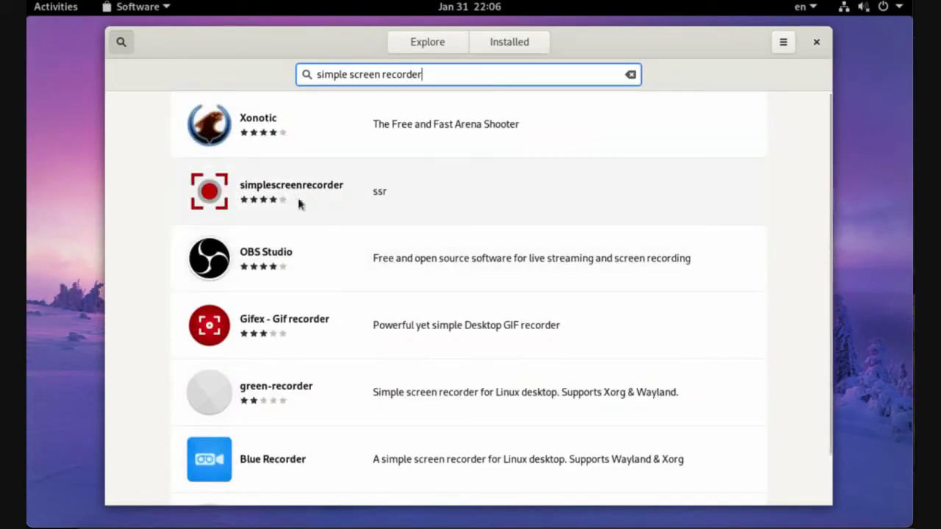
# Step: Install simplescreenrecorder from its store page, authenticating with the account password
pyautogui.click(303, 201)
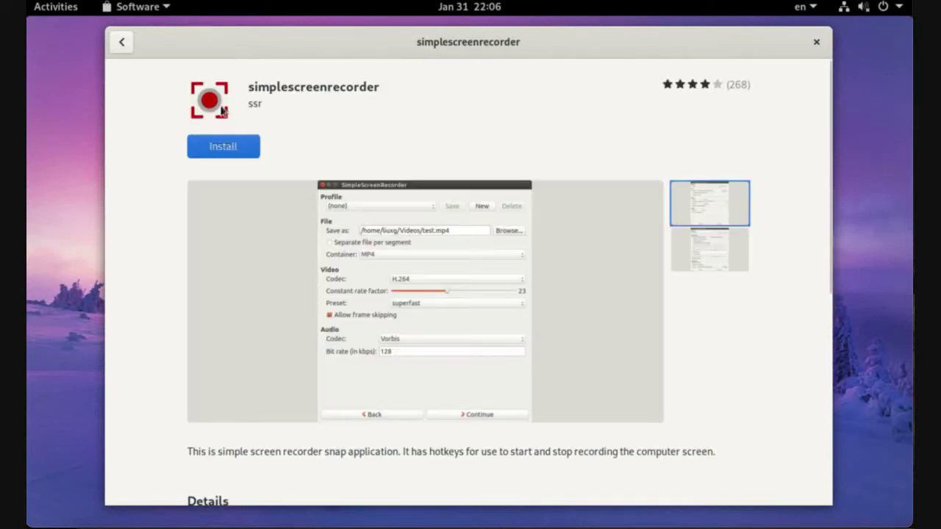
pyautogui.click(237, 150)
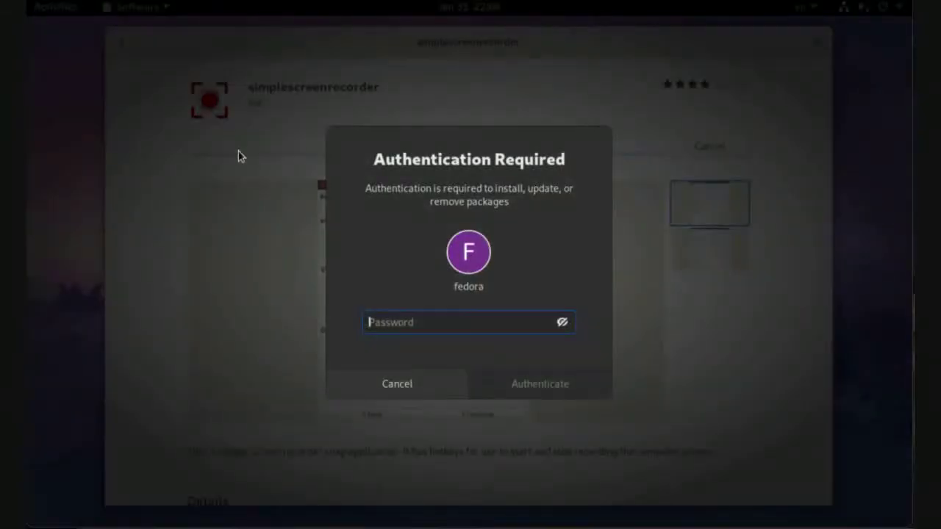
pyautogui.write('••••')
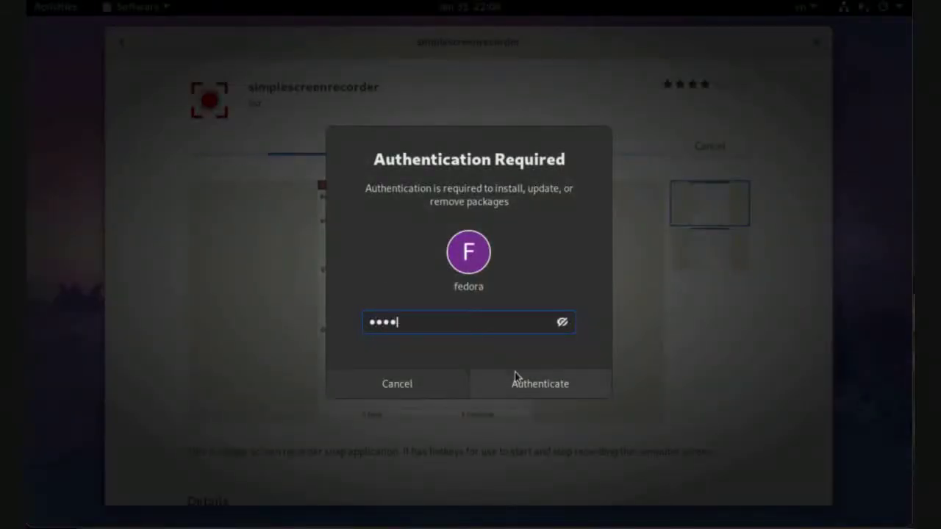
pyautogui.click(515, 378)
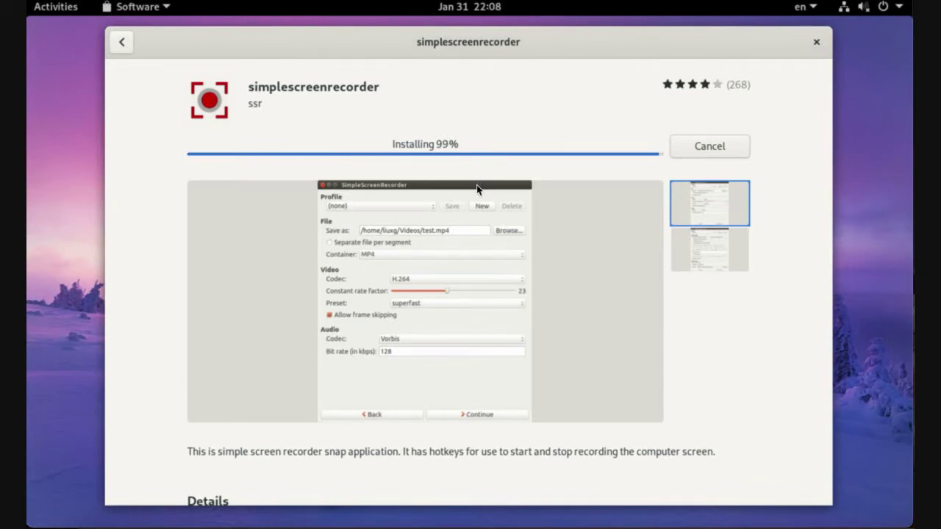
pyautogui.click(701, 251)
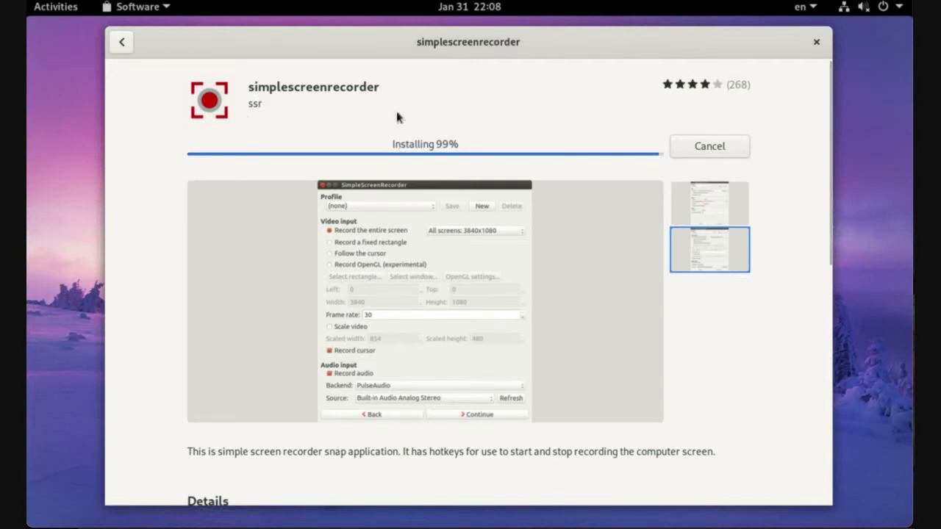
# Step: Close the Software window once simplescreenrecorder has finished installing
pyautogui.moveTo(376, 87); pyautogui.dragTo(256, 86)
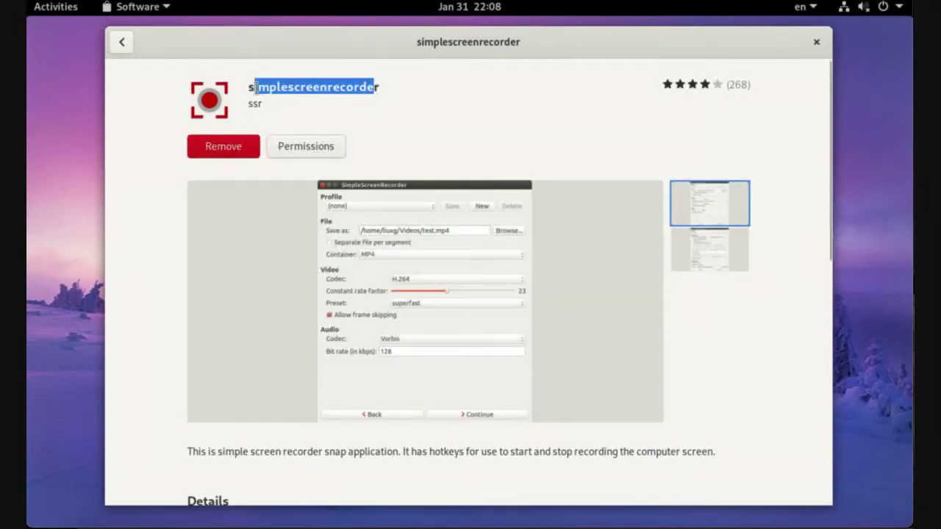
pyautogui.click(287, 88)
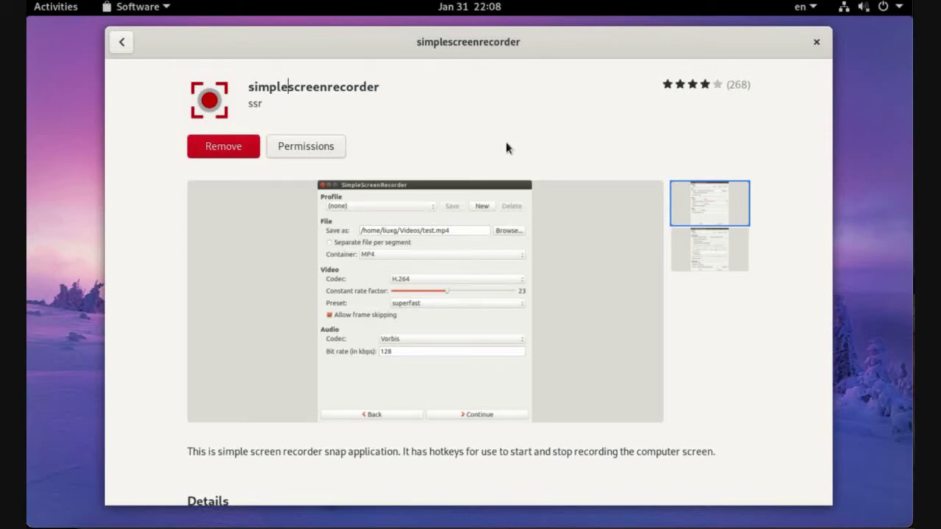
pyautogui.click(816, 42)
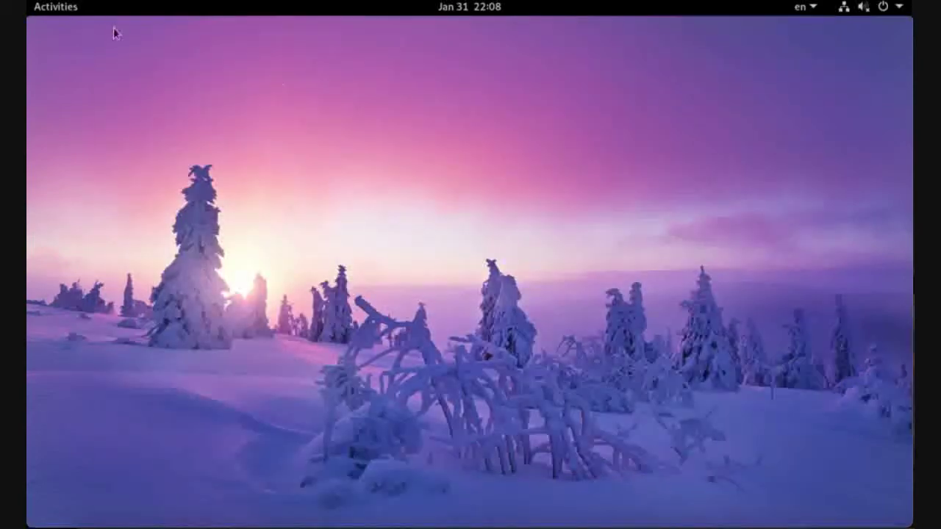
# Step: Search 'scr' in the Activities overview and launch SimpleScreenRecorder
pyautogui.click(58, 16)
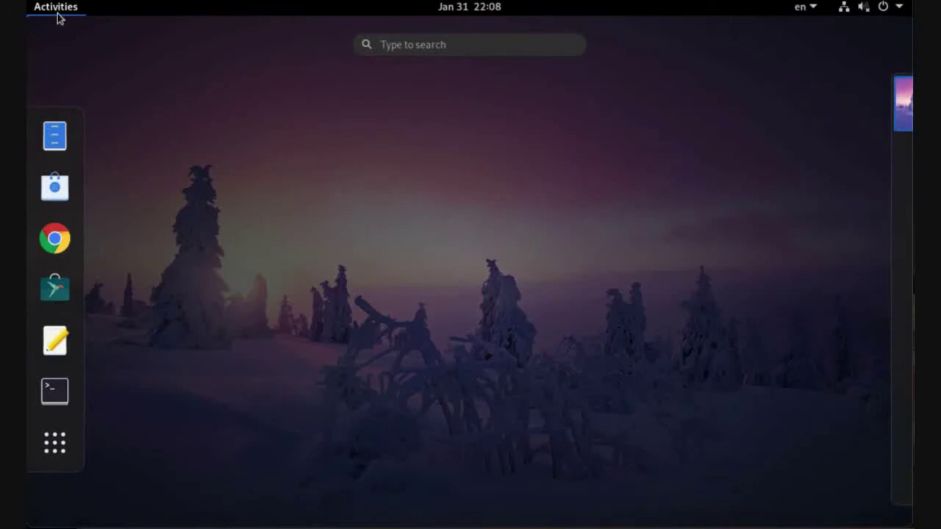
pyautogui.write('scr')
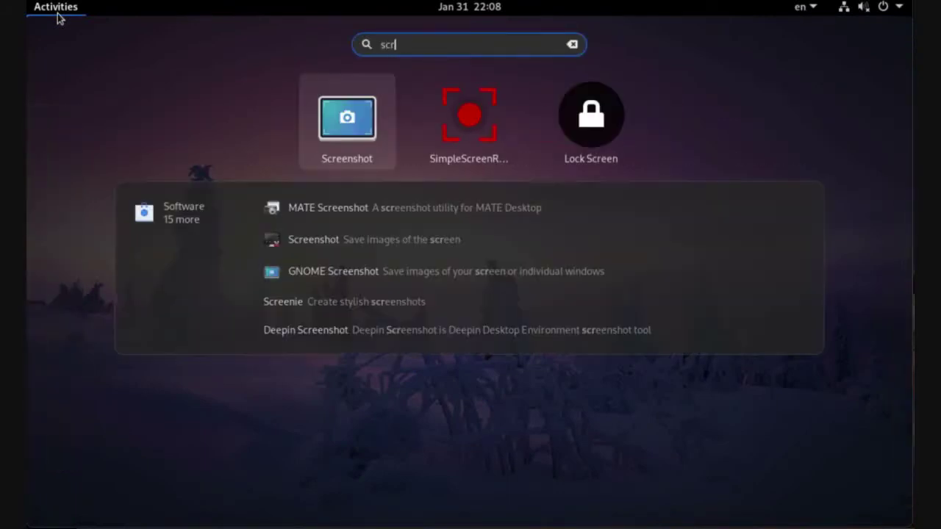
pyautogui.click(450, 120)
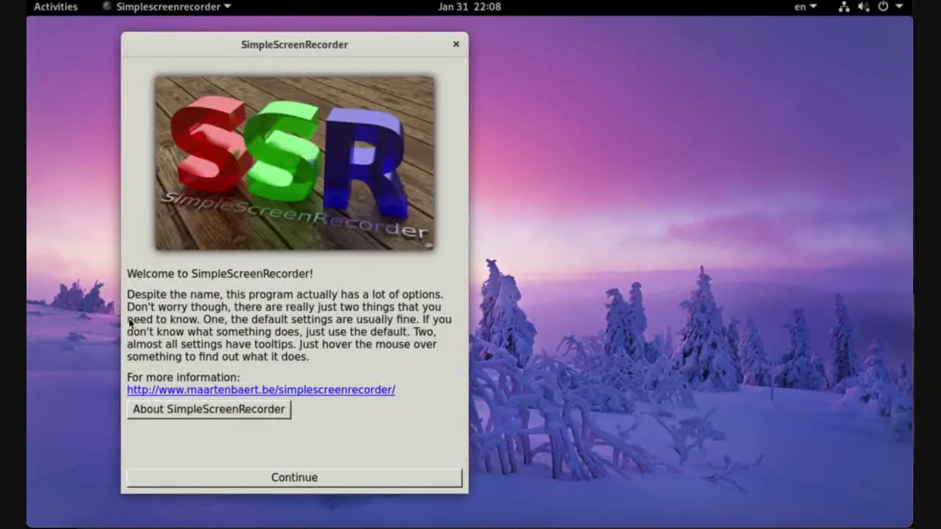
# Step: Advance past the welcome and input pages to the output page with MKV, H.264 and Vorbis
pyautogui.click(336, 480)
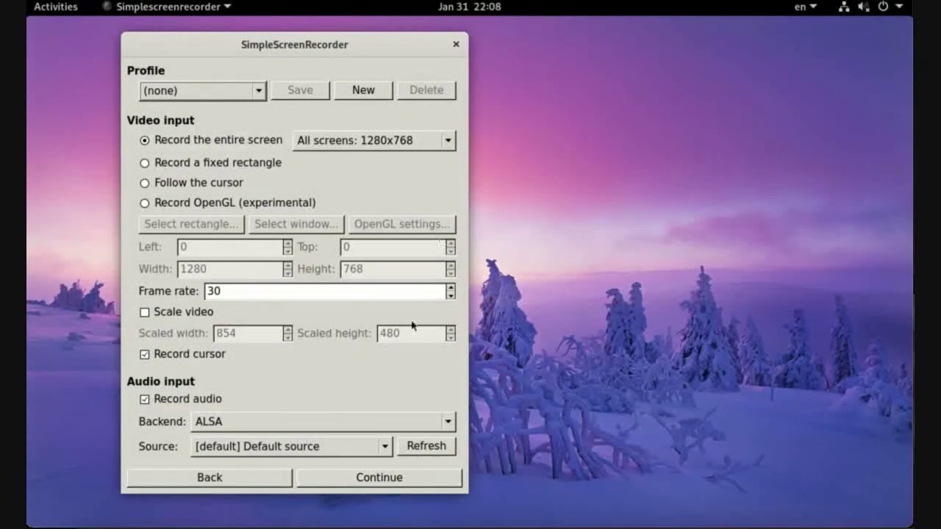
pyautogui.click(356, 479)
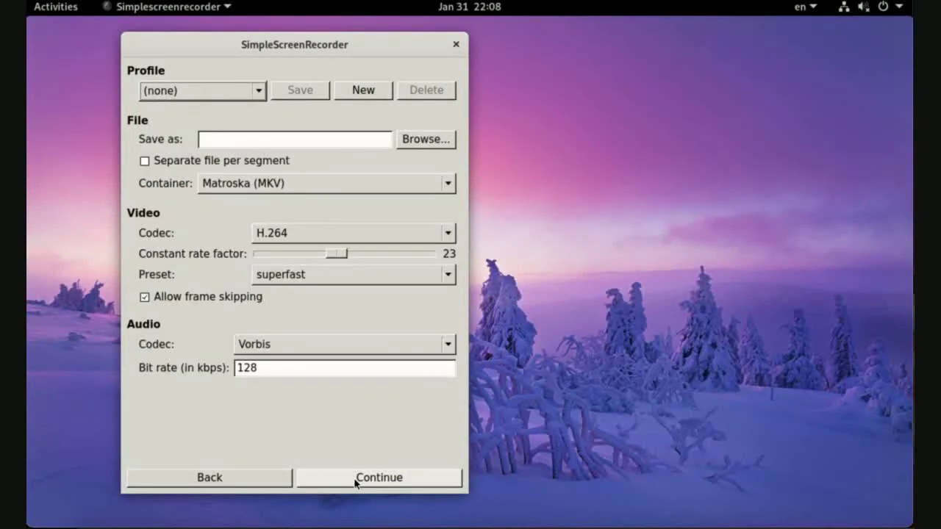
pyautogui.click(271, 475)
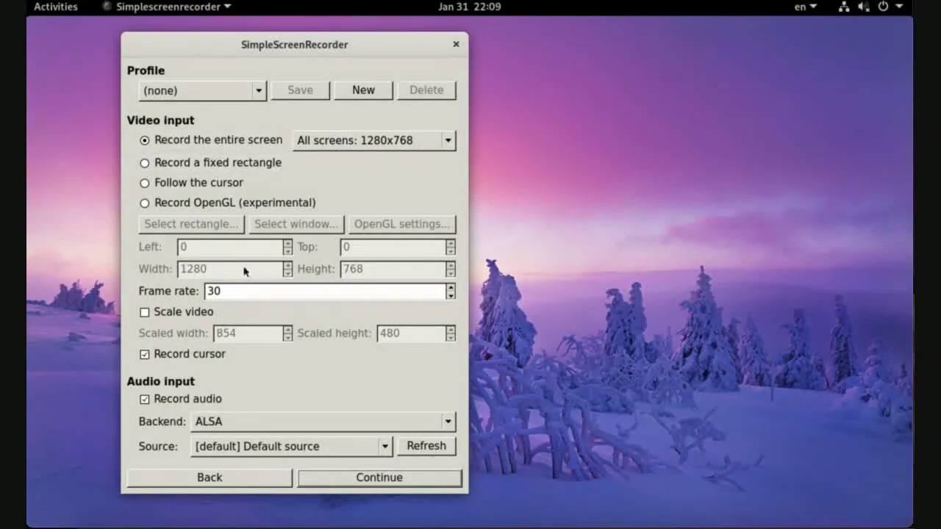
pyautogui.click(364, 478)
# Step: Set the output file to videos1 in the Videos folder
pyautogui.click(226, 141)
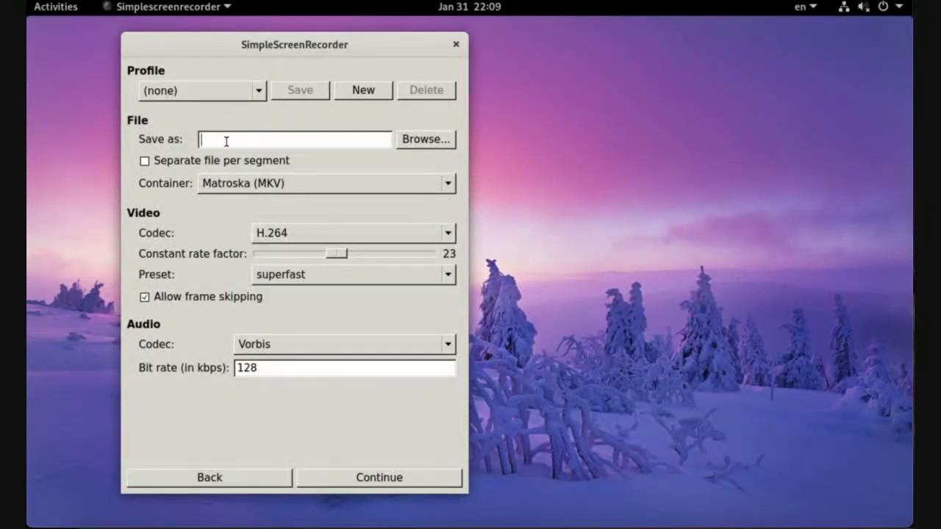
pyautogui.write('videos1')
pyautogui.click(425, 139)
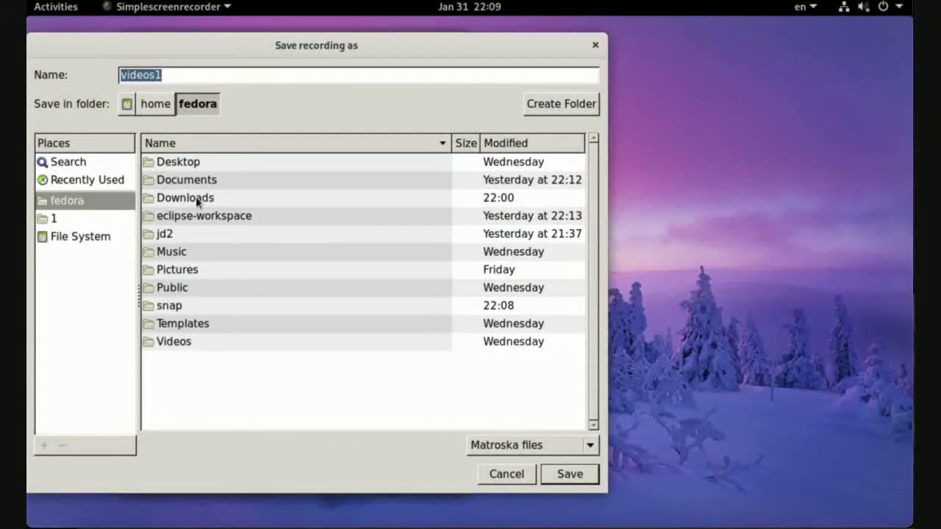
pyautogui.click(197, 200)
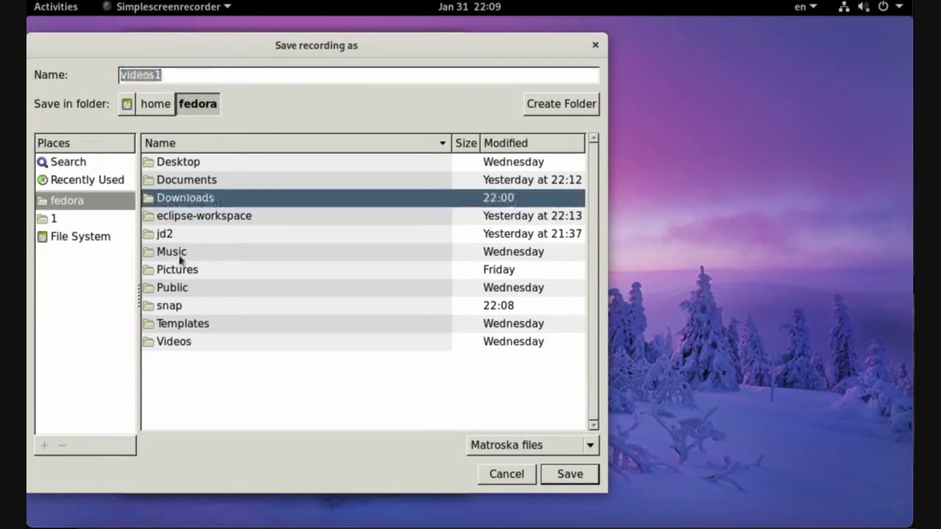
pyautogui.click(181, 343)
pyautogui.click(553, 472)
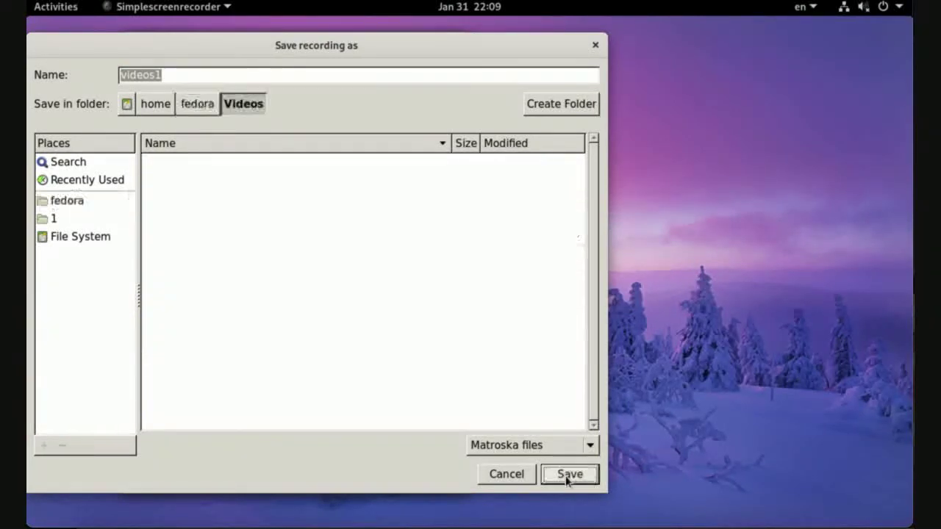
pyautogui.click(566, 475)
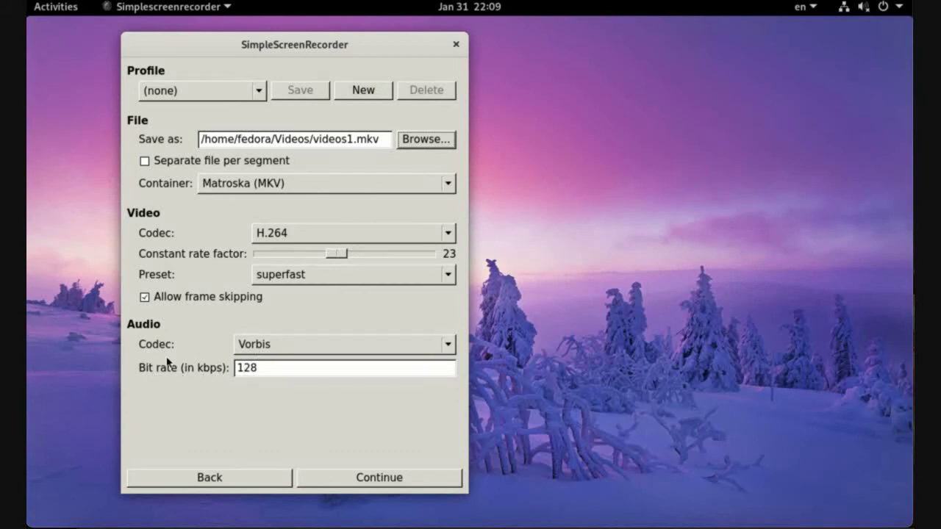
# Step: Keep Vorbis as the audio codec, move to the recording page and start recording
pyautogui.click(235, 351)
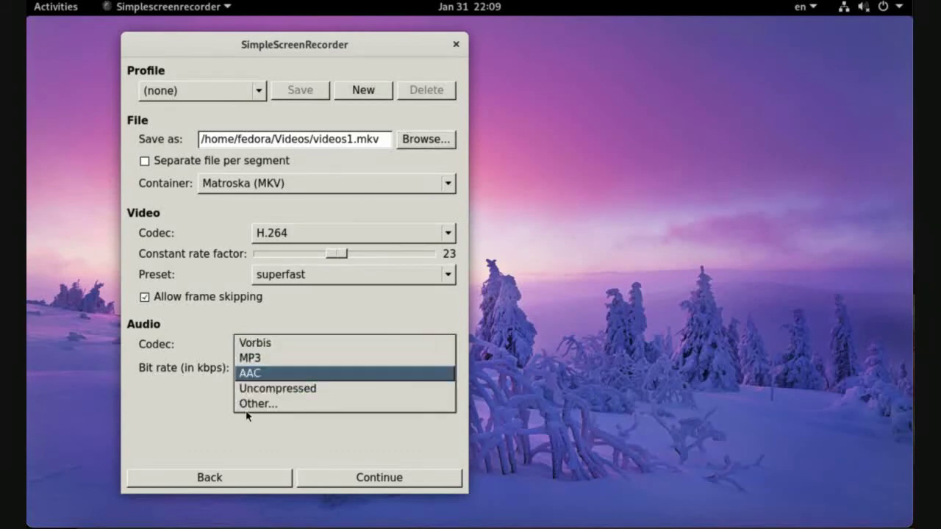
pyautogui.click(243, 341)
pyautogui.click(387, 478)
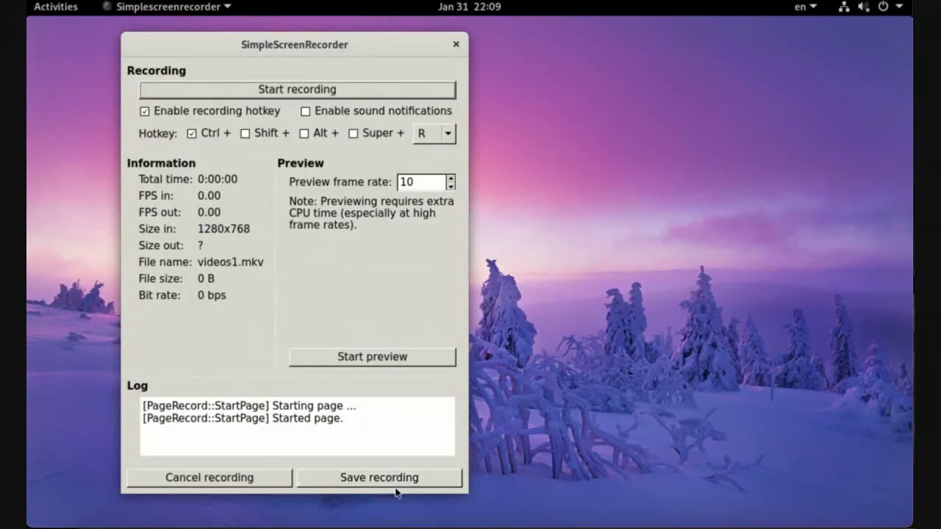
pyautogui.click(288, 90)
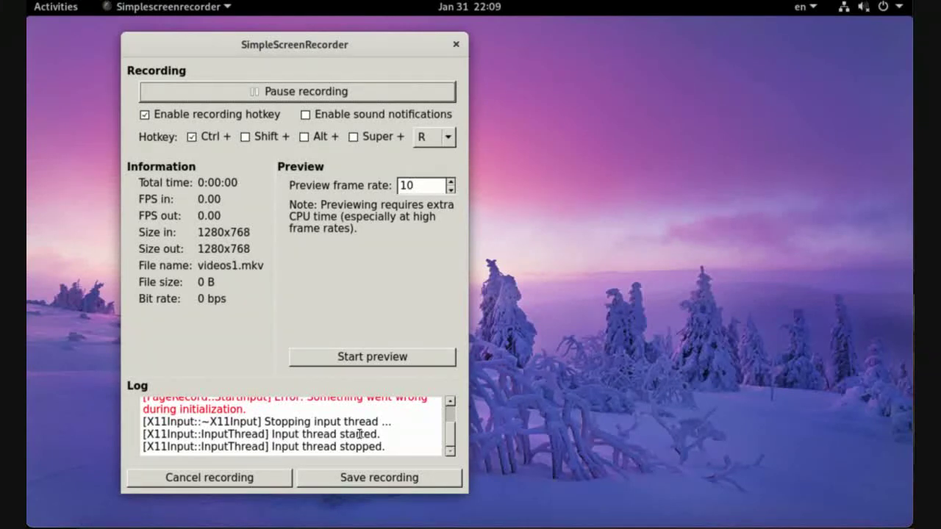
# Step: Review the ALSA error in the log and change the recording hotkey key to I
pyautogui.scroll(1, 360, 435)
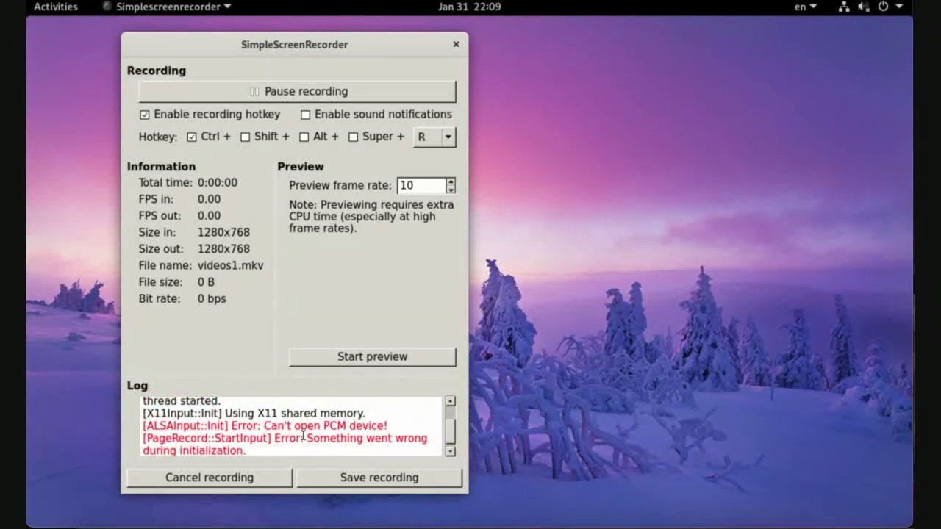
pyautogui.moveTo(315, 426); pyautogui.dragTo(374, 426)
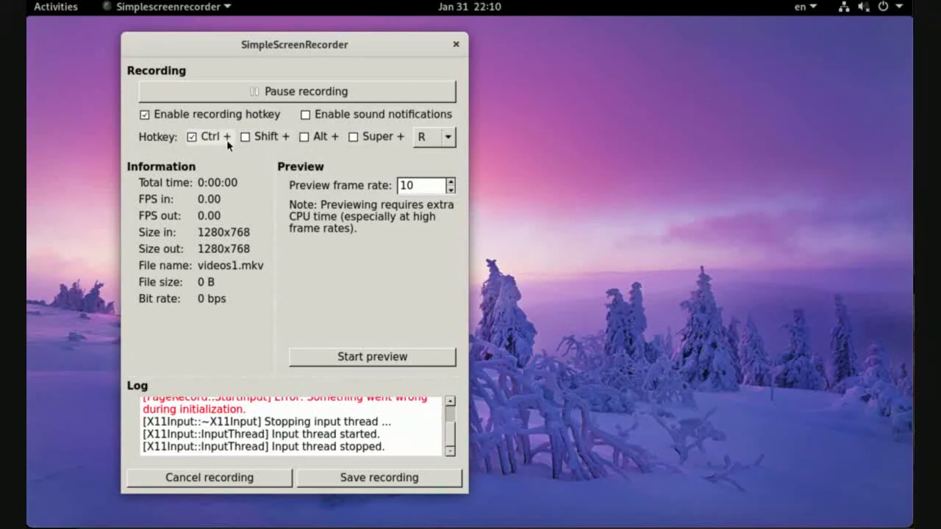
pyautogui.click(438, 144)
pyautogui.click(447, 142)
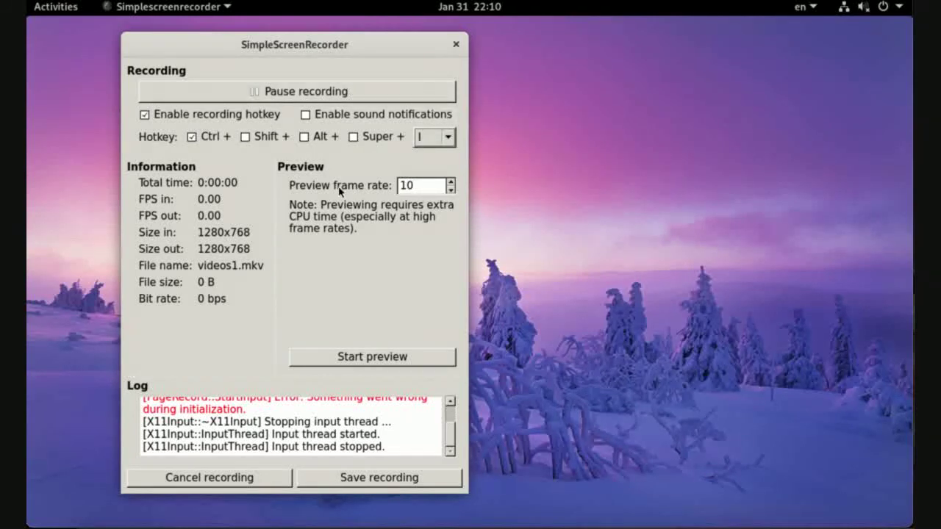
# Step: Pause and save the videos1.mkv recording, then return to the start screen
pyautogui.click(291, 95)
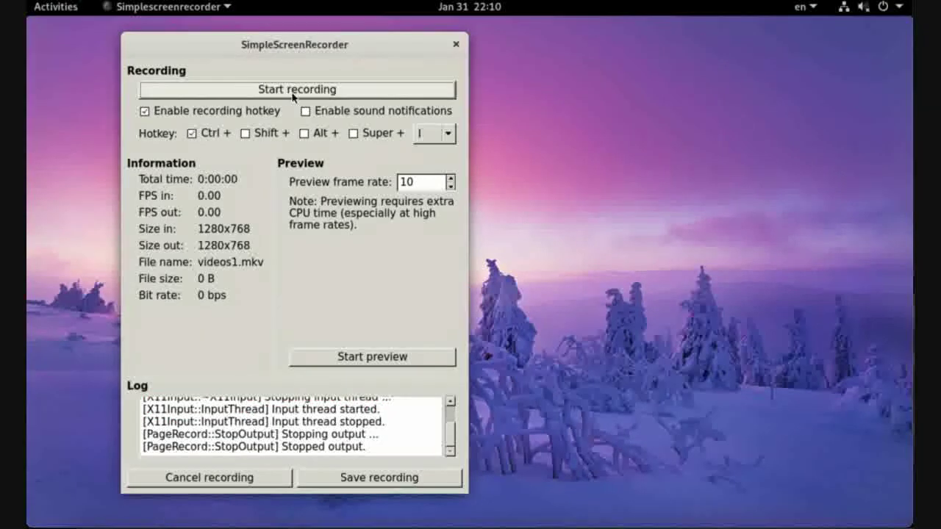
pyautogui.click(377, 484)
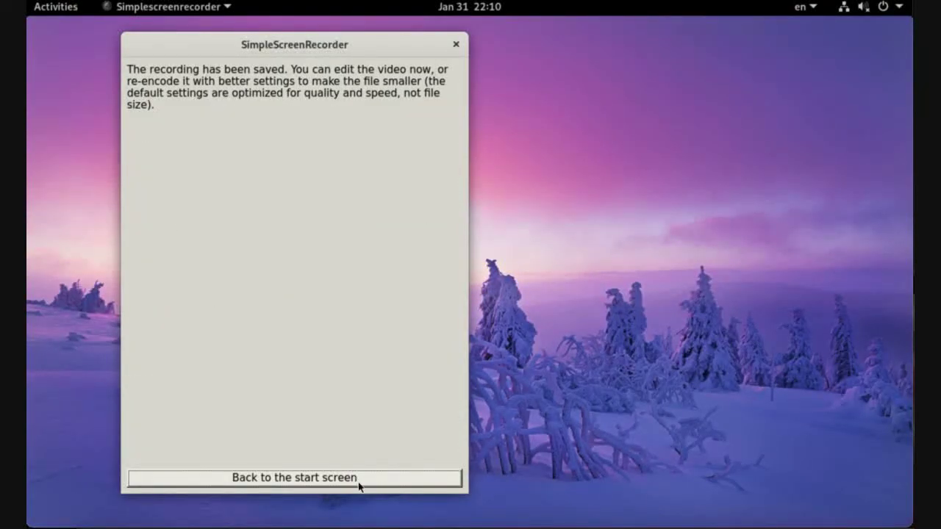
pyautogui.click(360, 479)
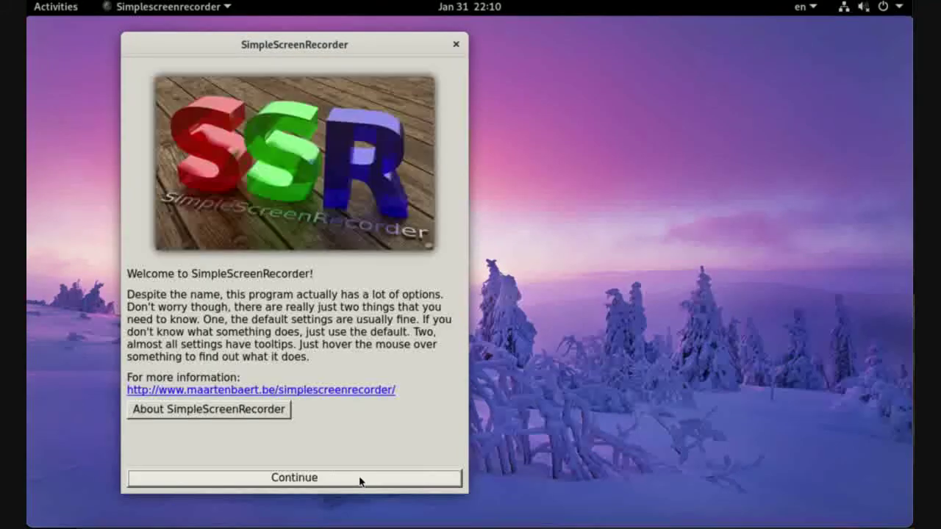
pyautogui.click(53, 10)
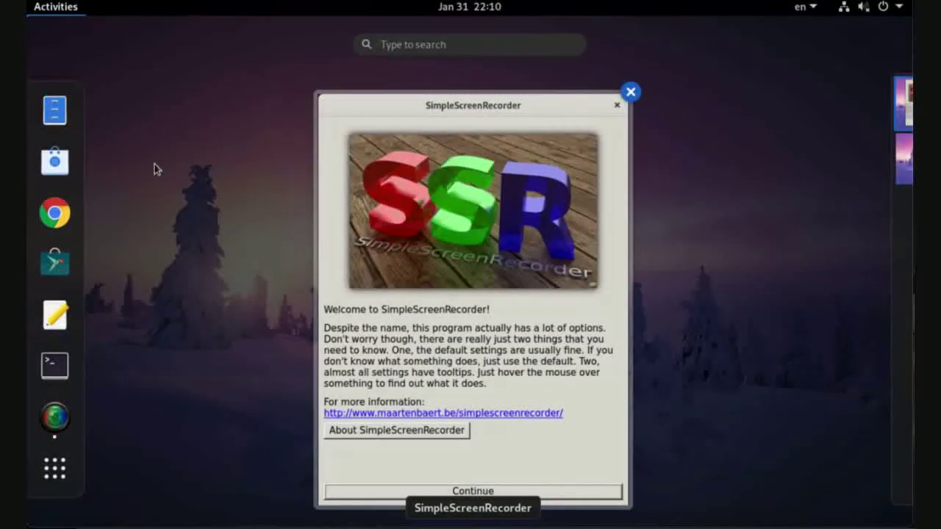
pyautogui.click(65, 120)
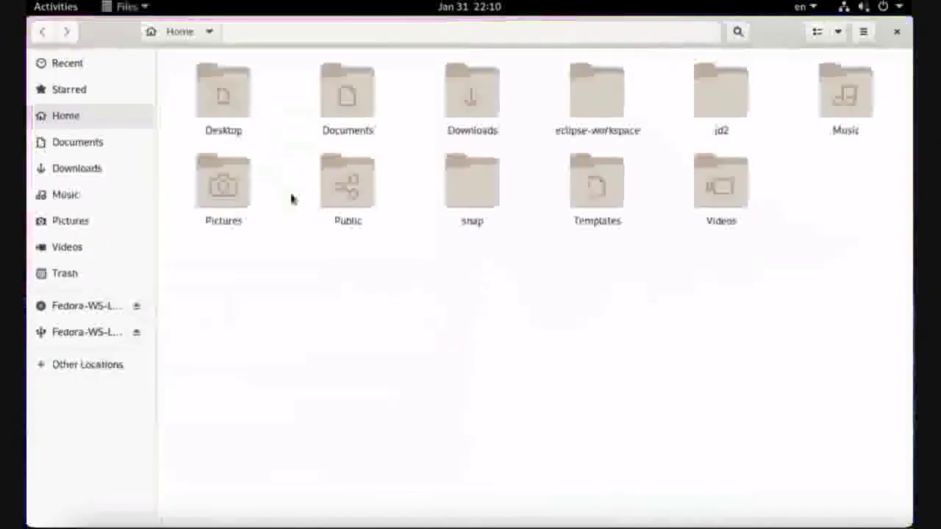
pyautogui.click(85, 247)
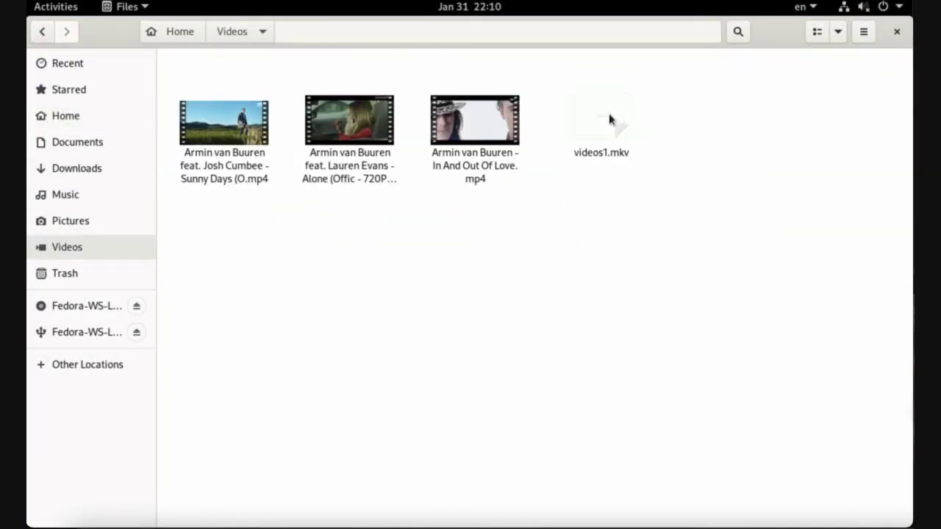
pyautogui.click(599, 147)
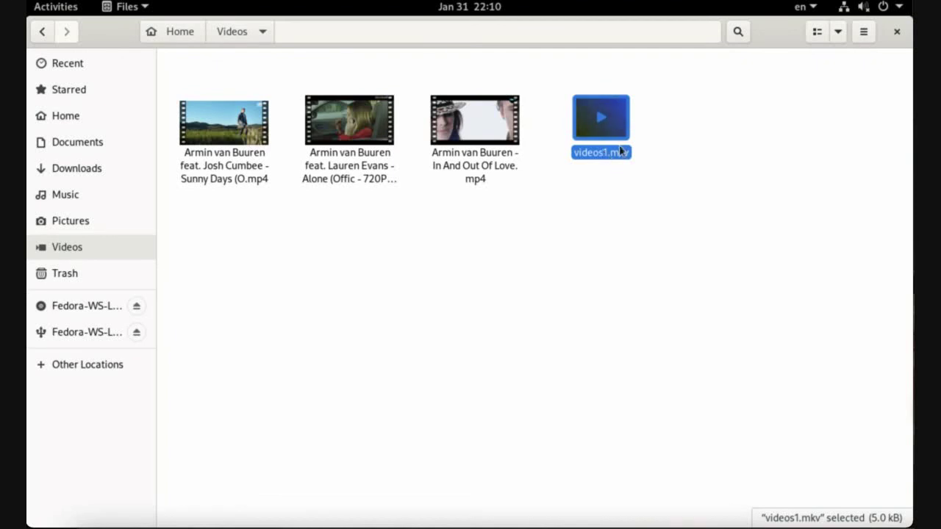
pyautogui.click(623, 222)
pyautogui.click(615, 131)
pyautogui.click(896, 33)
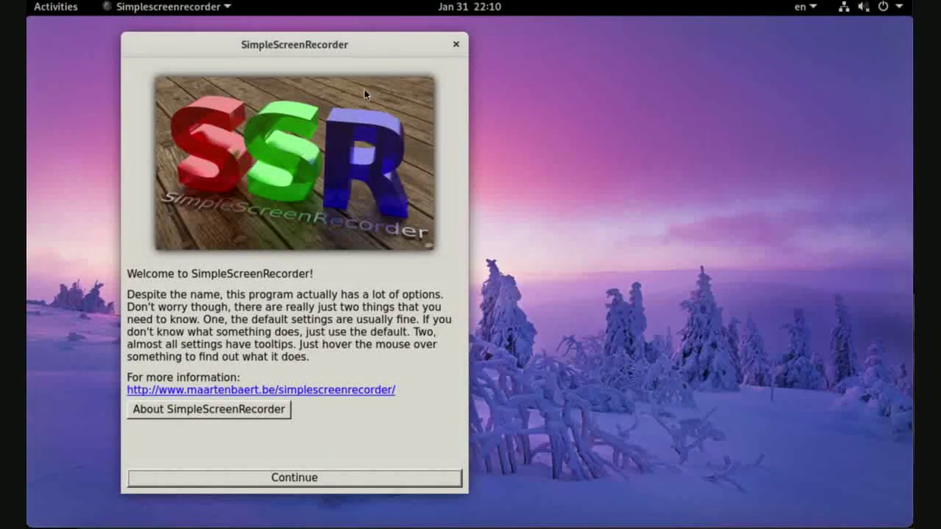